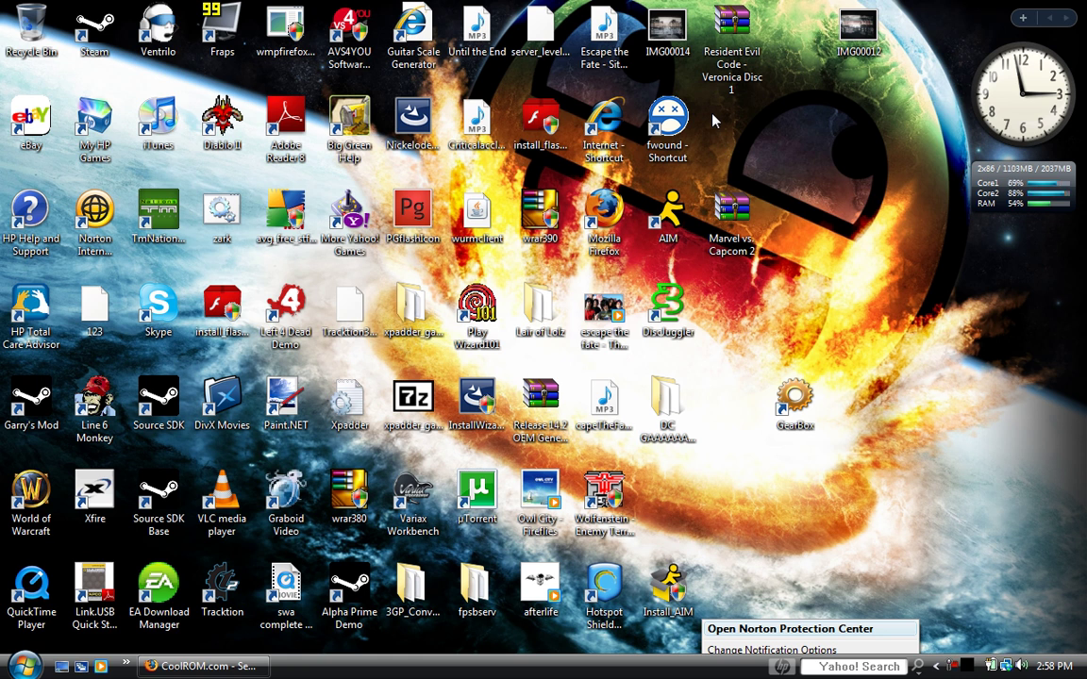
Restore Firefox and browse CoolROM's Sega Dreamcast letter-A ROM list, AeroWings through Atari Anniversary Edition.
{"action": "left_click", "coordinate": [232, 670]}
{"action": "mouse_move", "coordinate": [398, 298]}
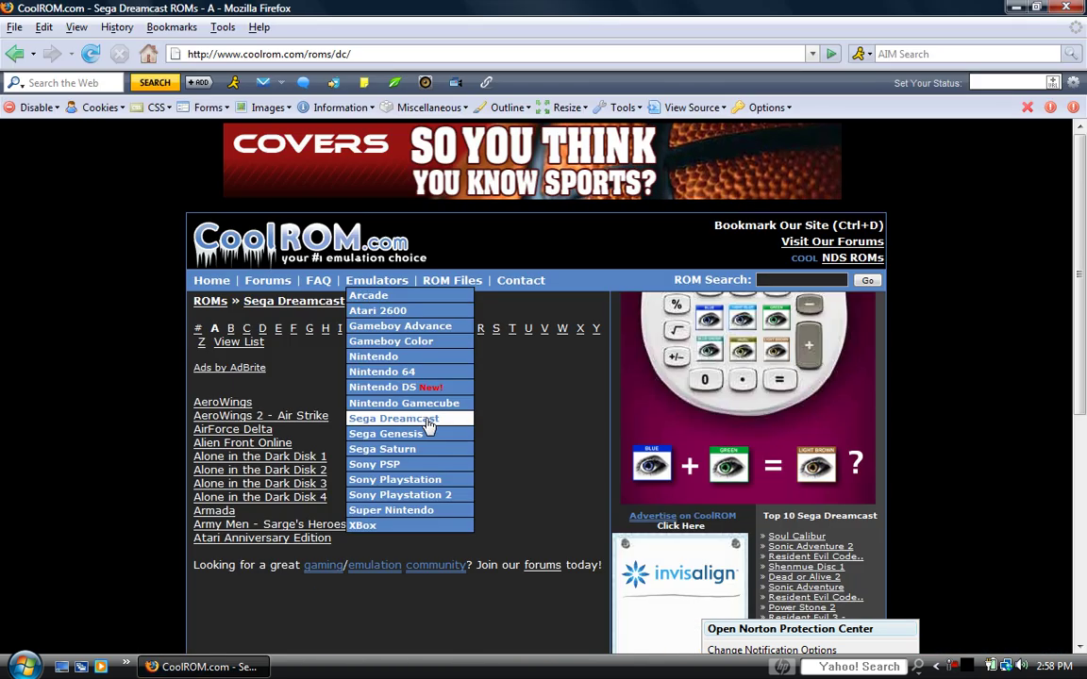
{"action": "mouse_move", "coordinate": [454, 281]}
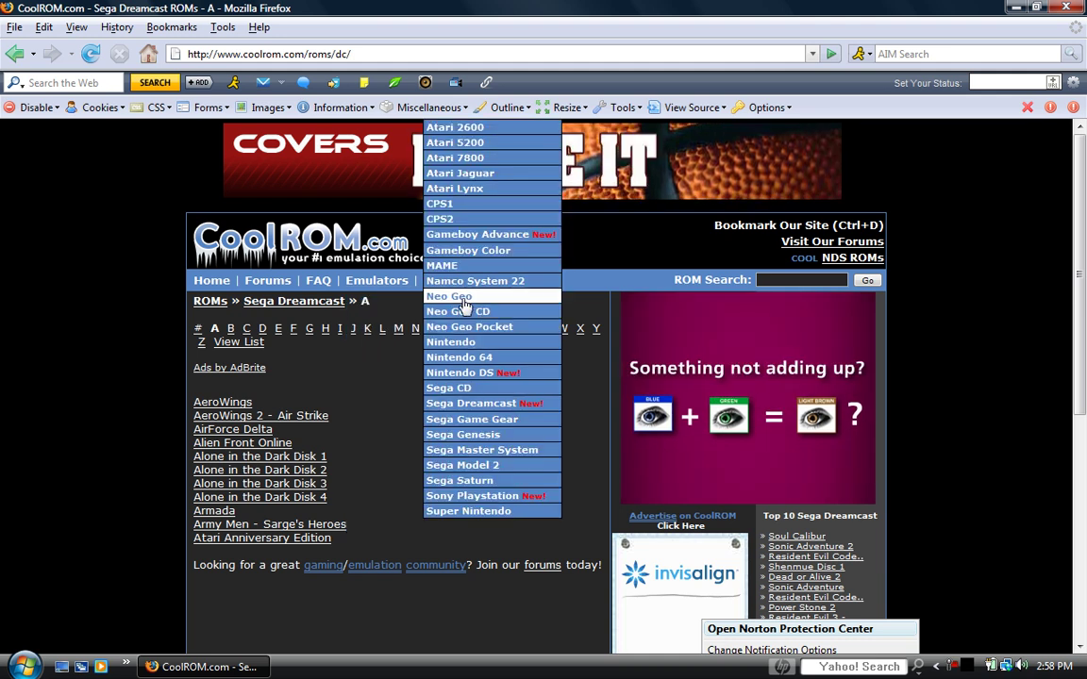
{"action": "left_click", "coordinate": [469, 406]}
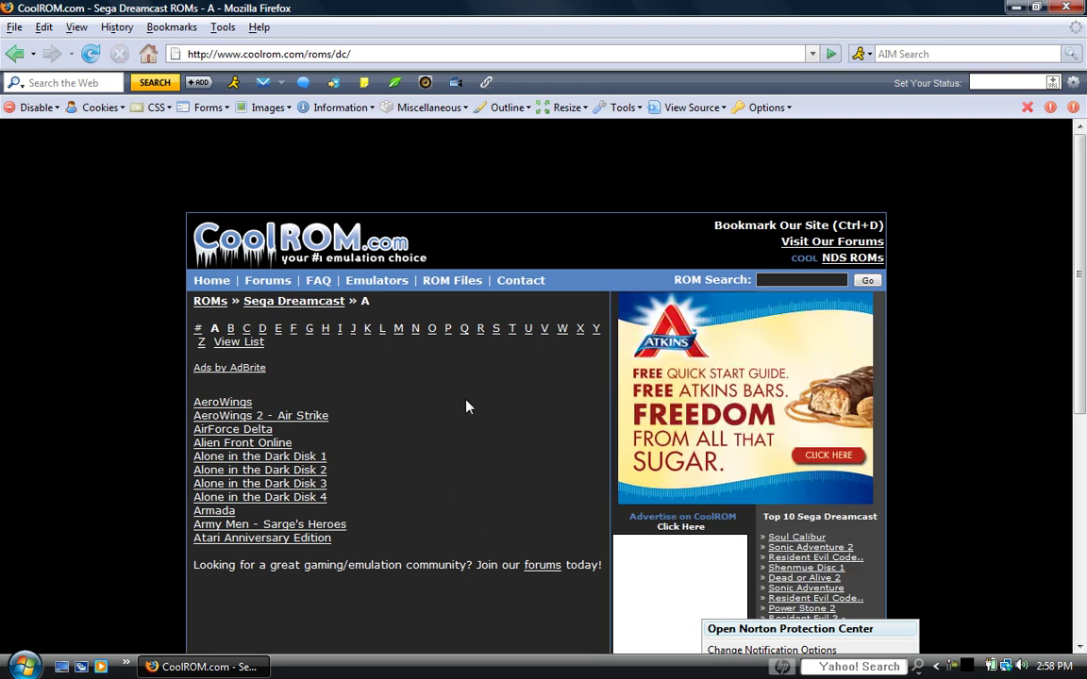
{"action": "scroll", "coordinate": [466, 406], "scroll_direction": "down", "scroll_amount": 6}
{"action": "scroll", "coordinate": [466, 407], "scroll_direction": "up", "scroll_amount": 5}
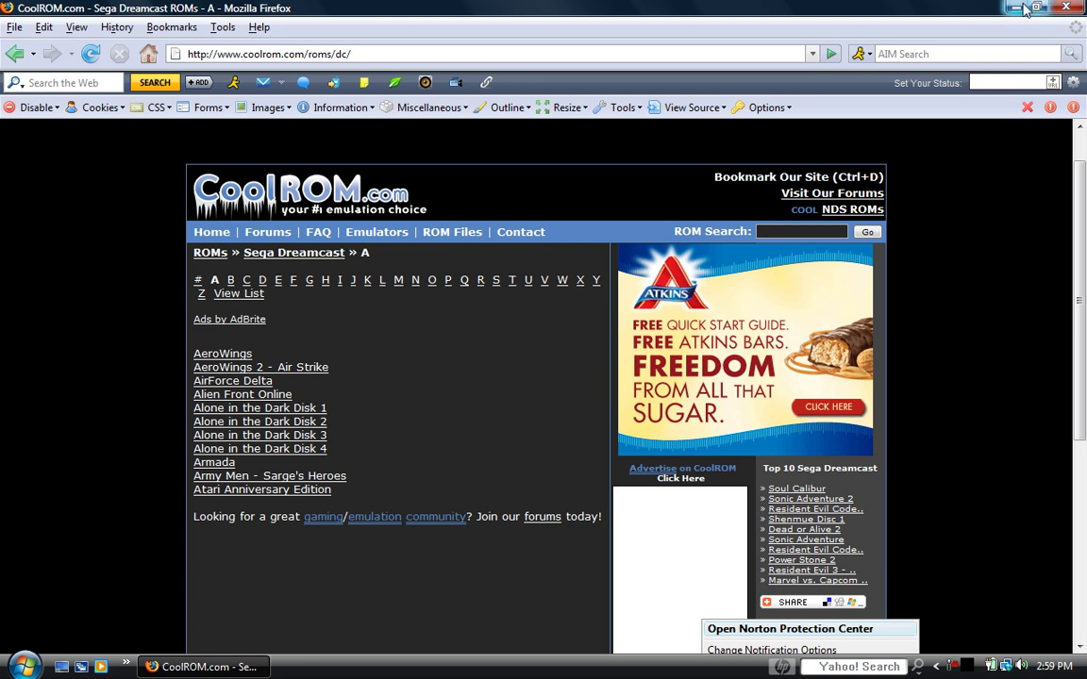
Show the desktop and start a WinRAR extraction of the Resident Evil Code - Veronica Disc 1 archive.
{"action": "key", "text": "super+d"}
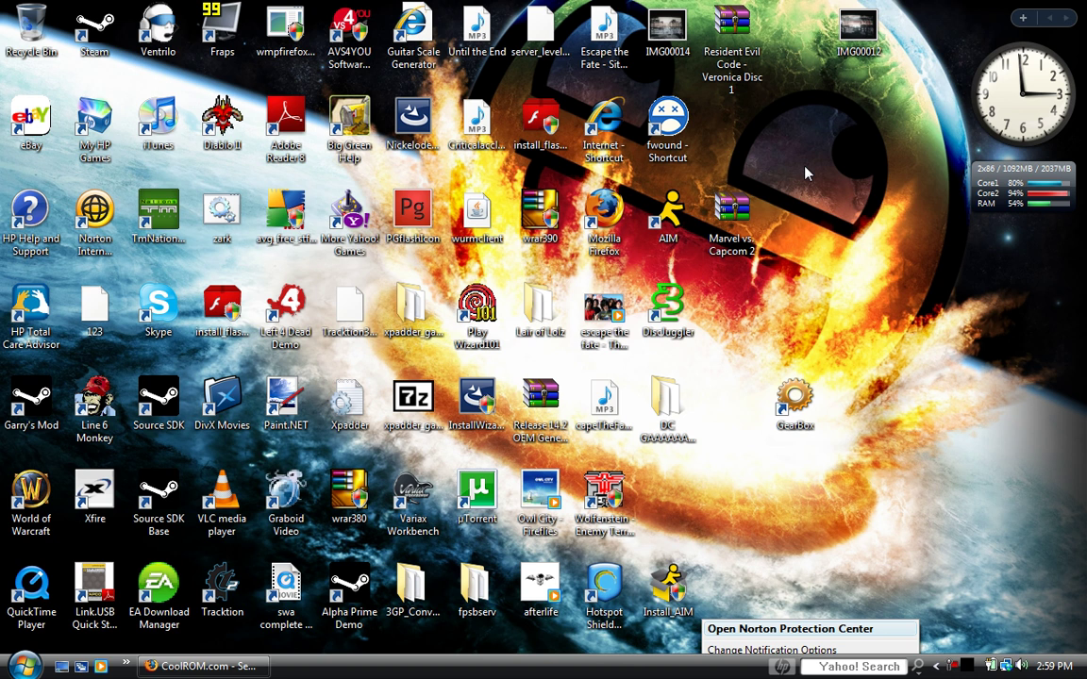
{"action": "right_click", "coordinate": [737, 51]}
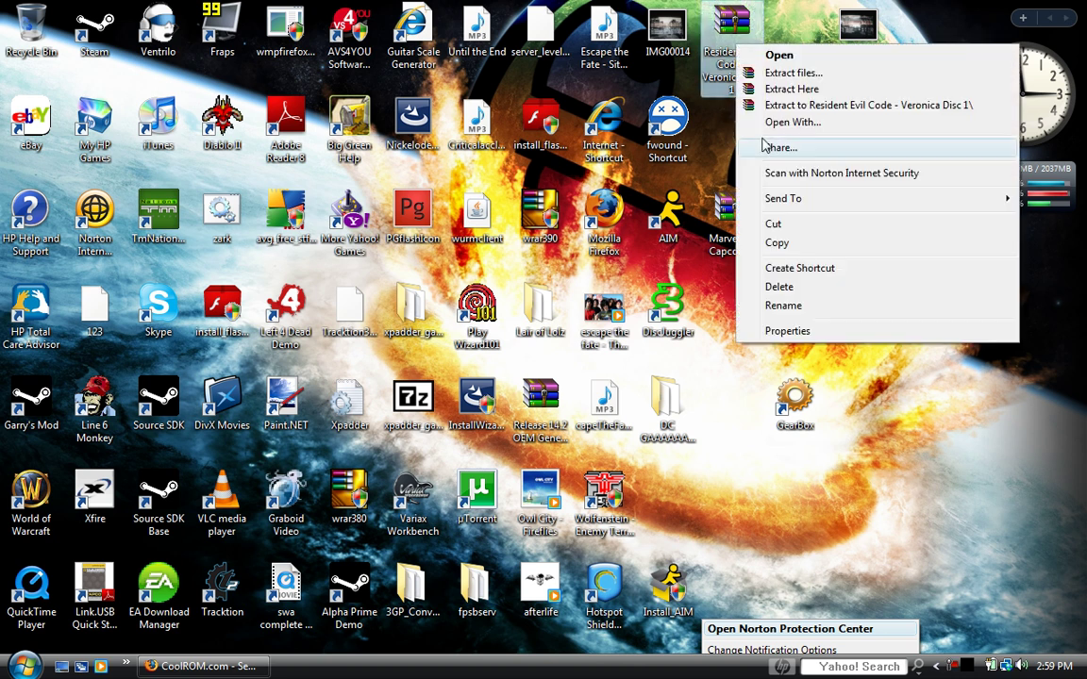
{"action": "left_click", "coordinate": [800, 90]}
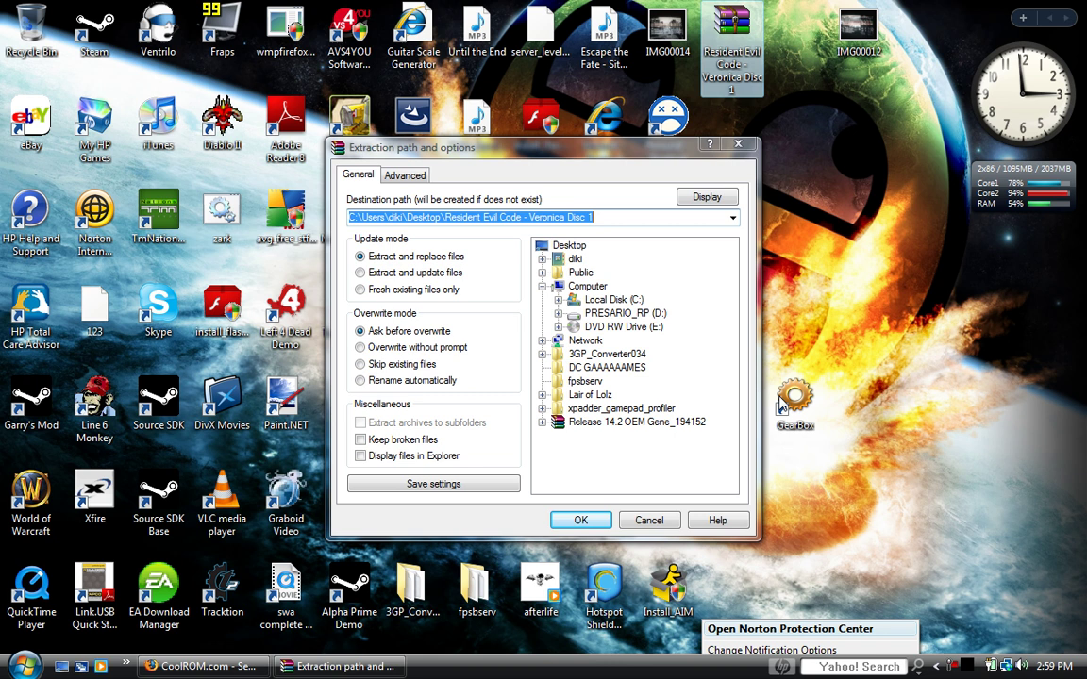
Extract the .cdi image into the DC GAAAAAAMES folder, replacing the existing readme.html.
{"action": "left_click", "coordinate": [601, 368]}
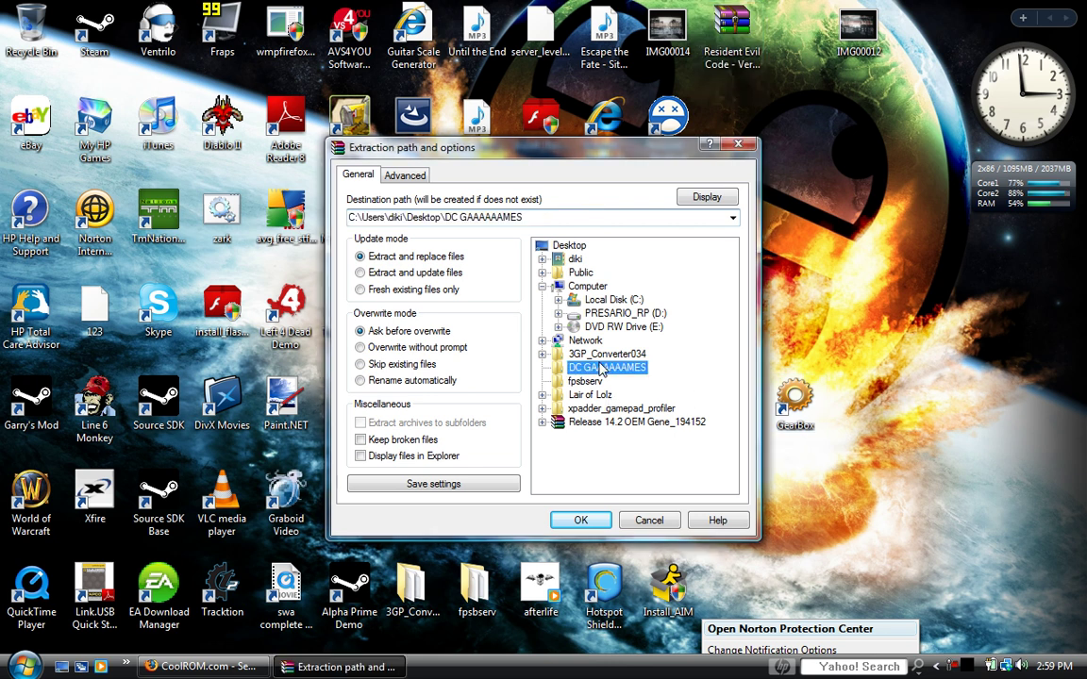
{"action": "left_click", "coordinate": [578, 521]}
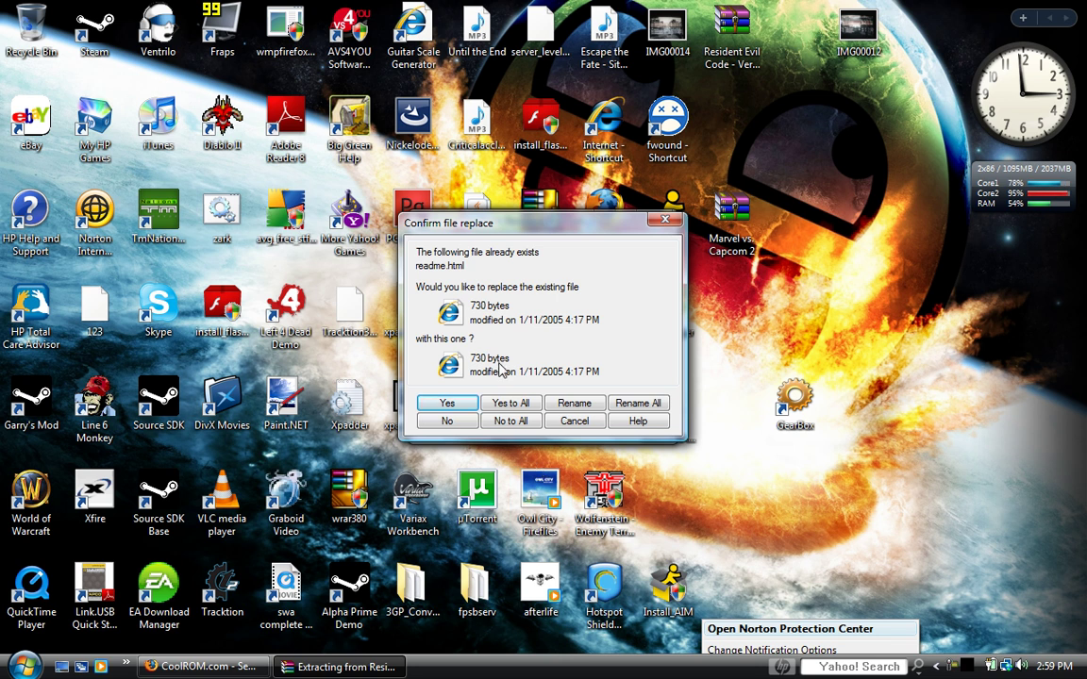
{"action": "left_click", "coordinate": [447, 403]}
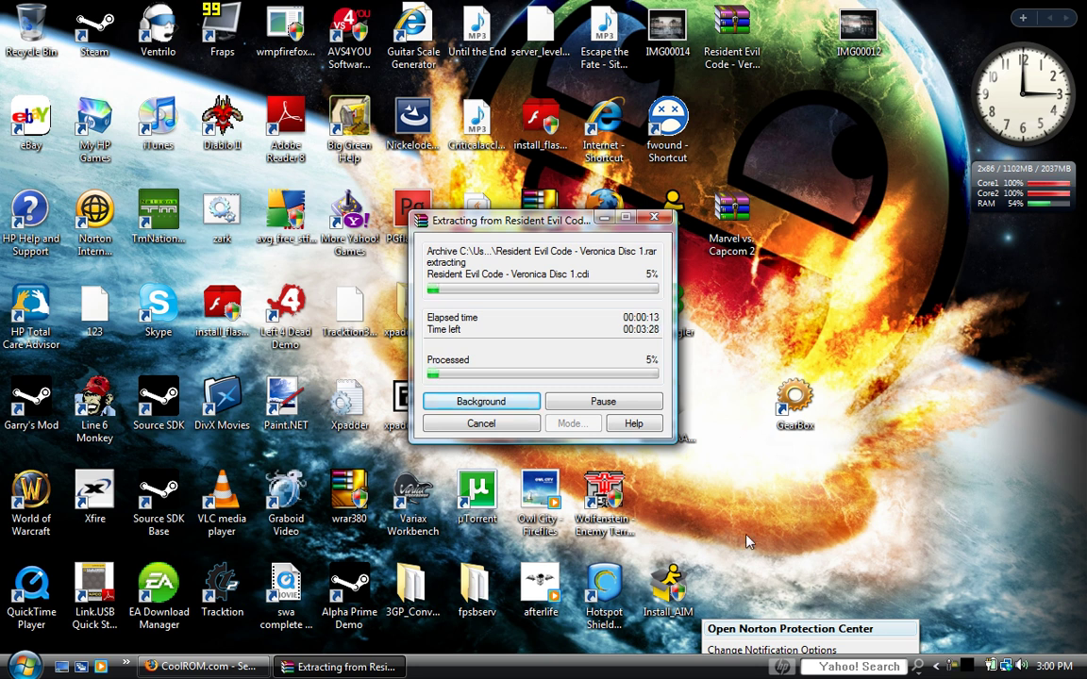
Pause the Camtasia recording from its tray icon while the extraction finishes.
{"action": "right_click", "coordinate": [956, 668]}
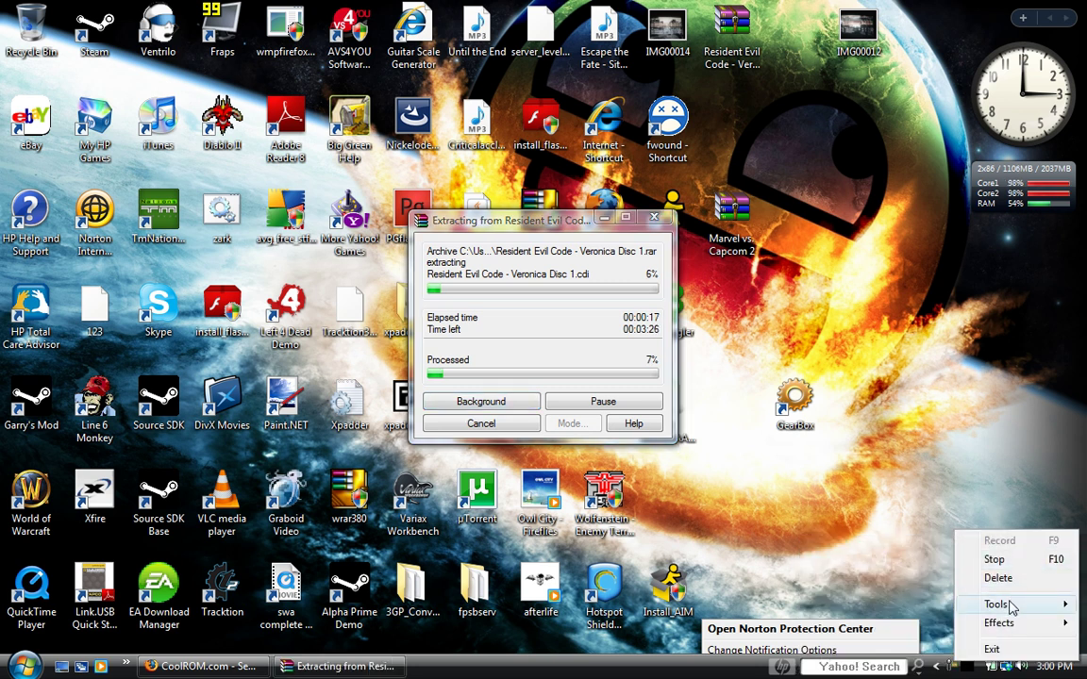
{"action": "mouse_move", "coordinate": [1009, 606]}
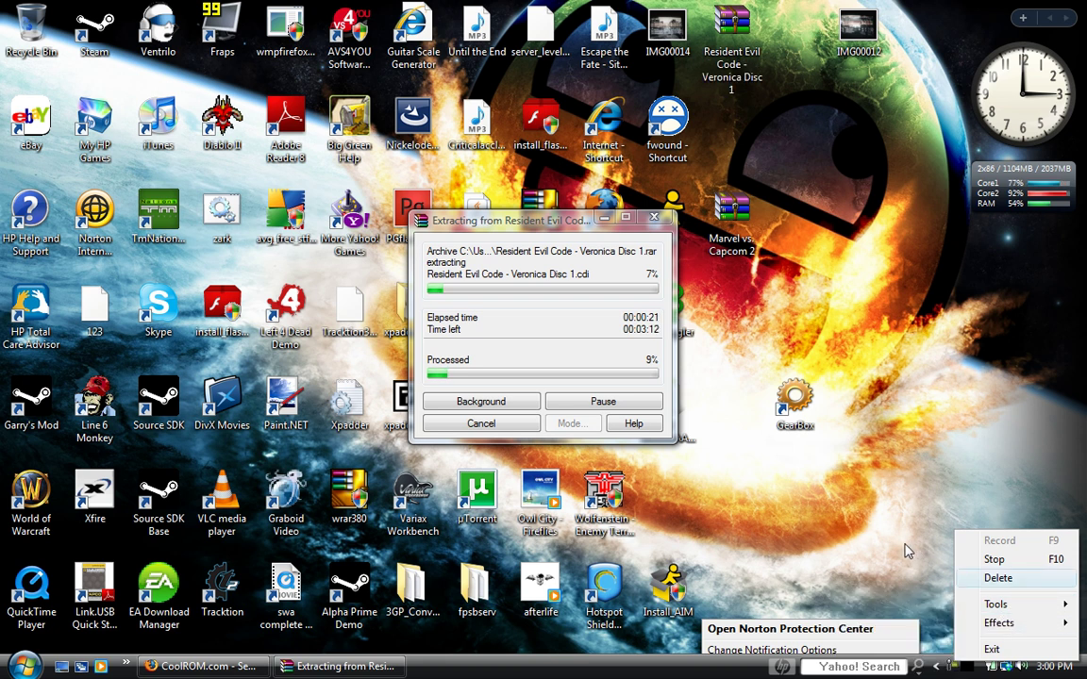
{"action": "left_click", "coordinate": [950, 671]}
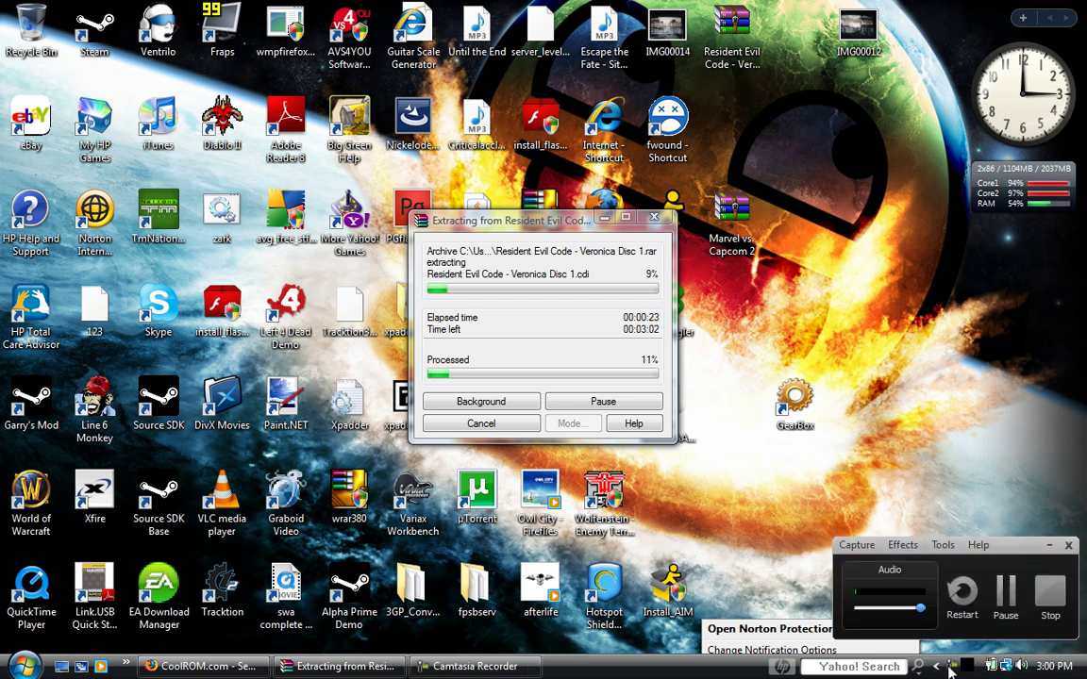
{"action": "left_click", "coordinate": [1001, 590]}
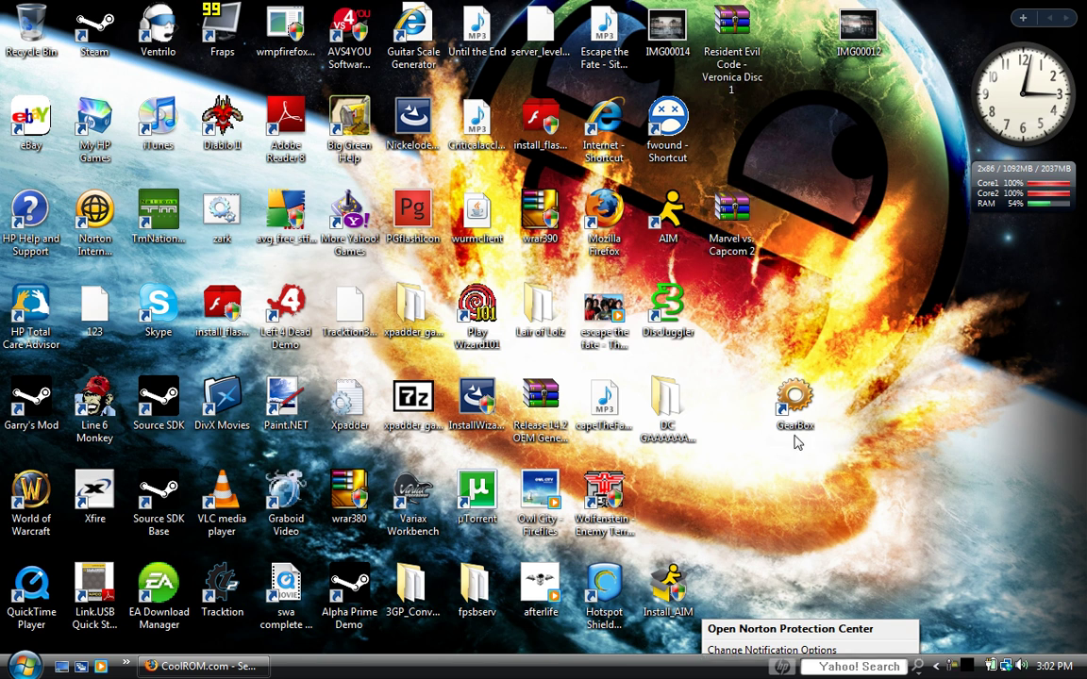
Open DC GAAAAAAMES to check the extracted Resident Evil .cdi image, then minimize the folder.
{"action": "double_click", "coordinate": [668, 401]}
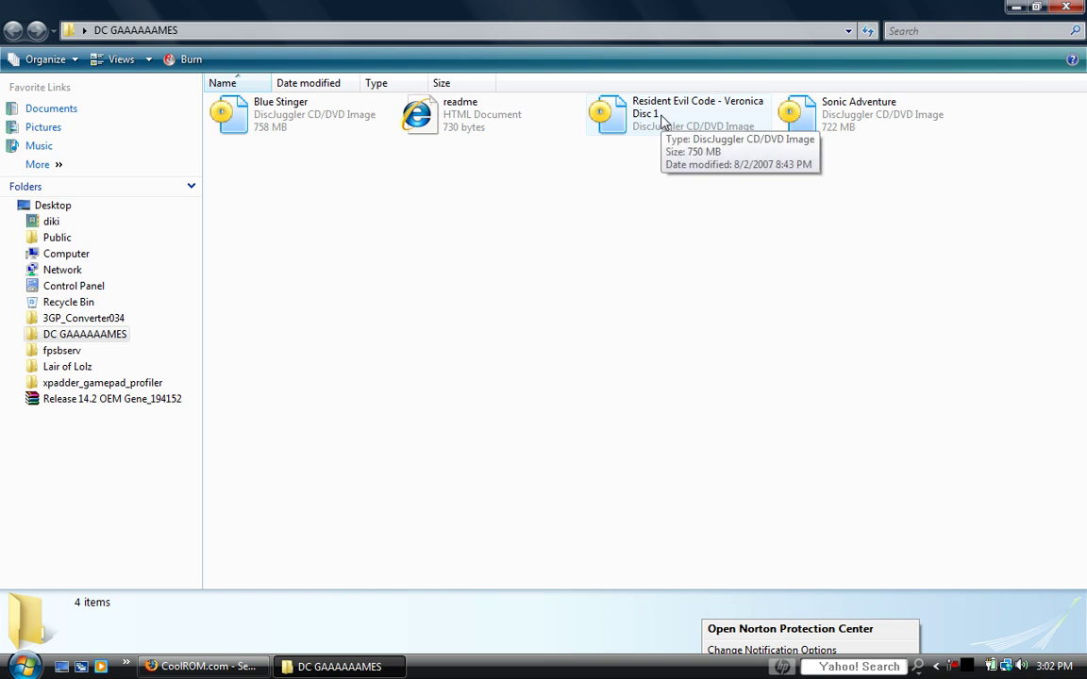
{"action": "left_click", "coordinate": [1013, 8]}
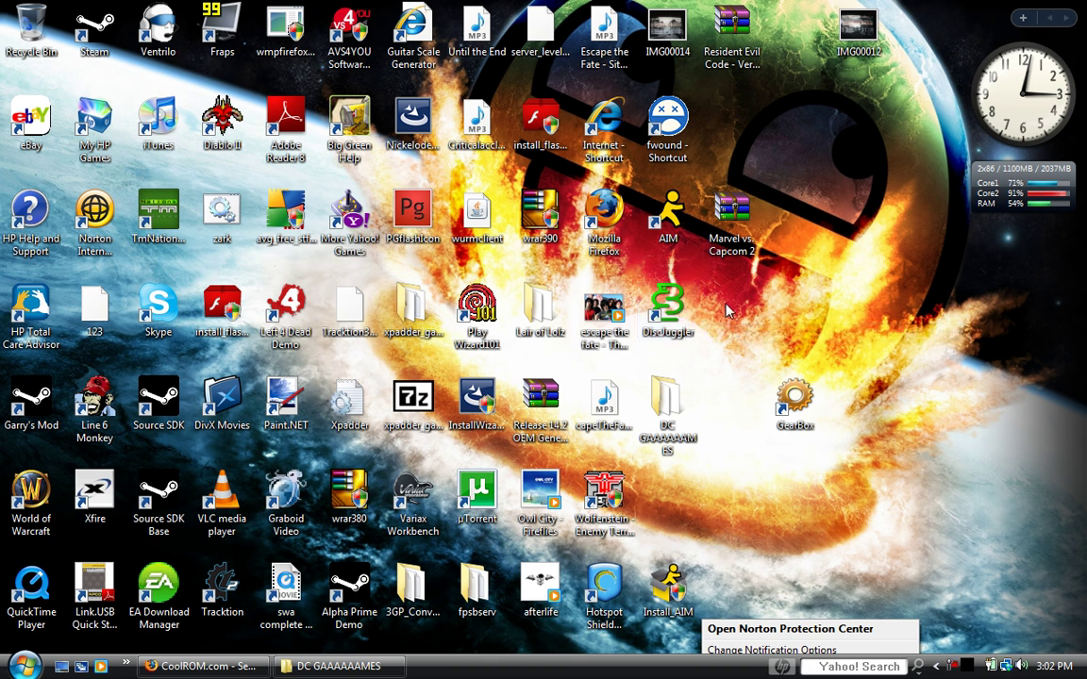
Launch DiscJuggler, open a Burn CD and DVD images task, and browse for its source image.
{"action": "double_click", "coordinate": [668, 309]}
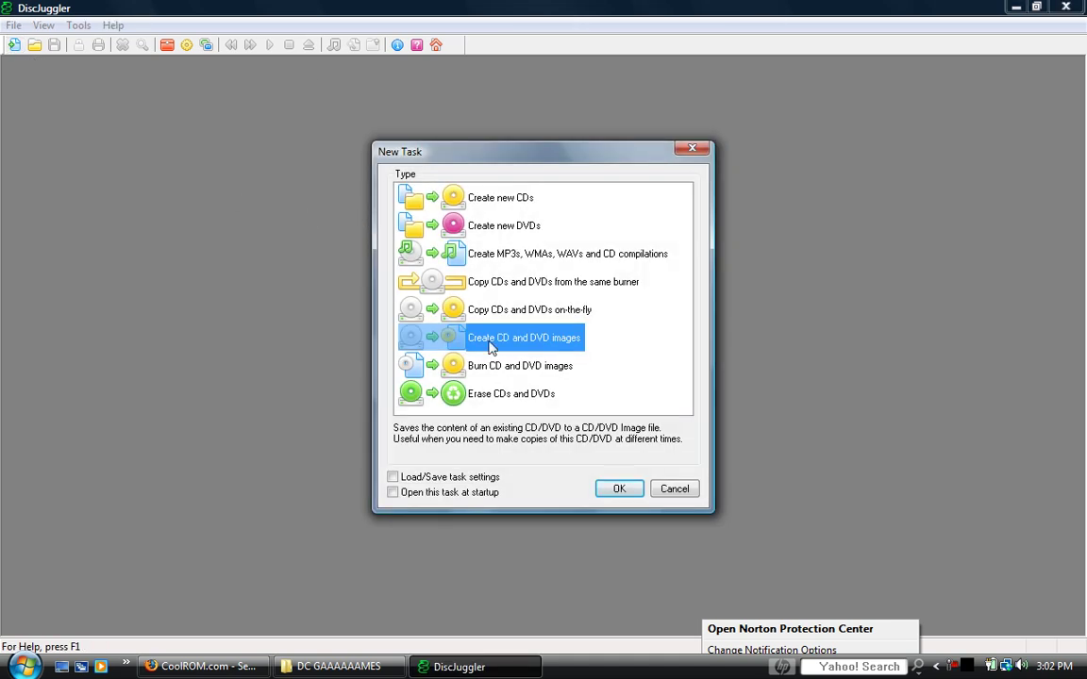
{"action": "left_click", "coordinate": [477, 361]}
{"action": "double_click", "coordinate": [495, 339]}
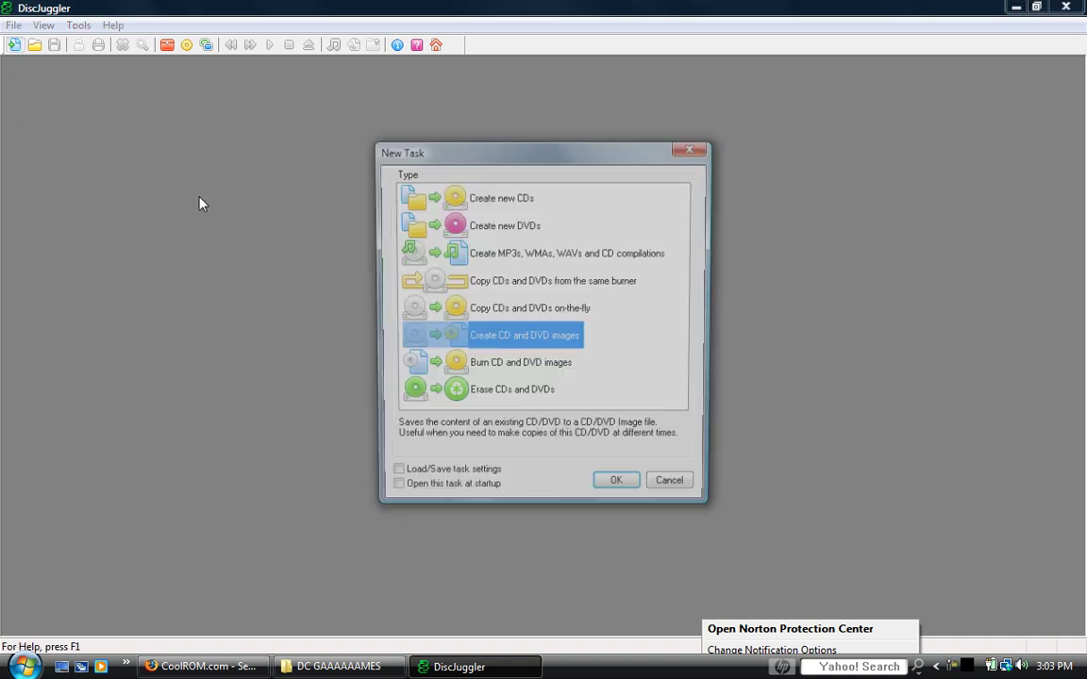
{"action": "left_click", "coordinate": [507, 377]}
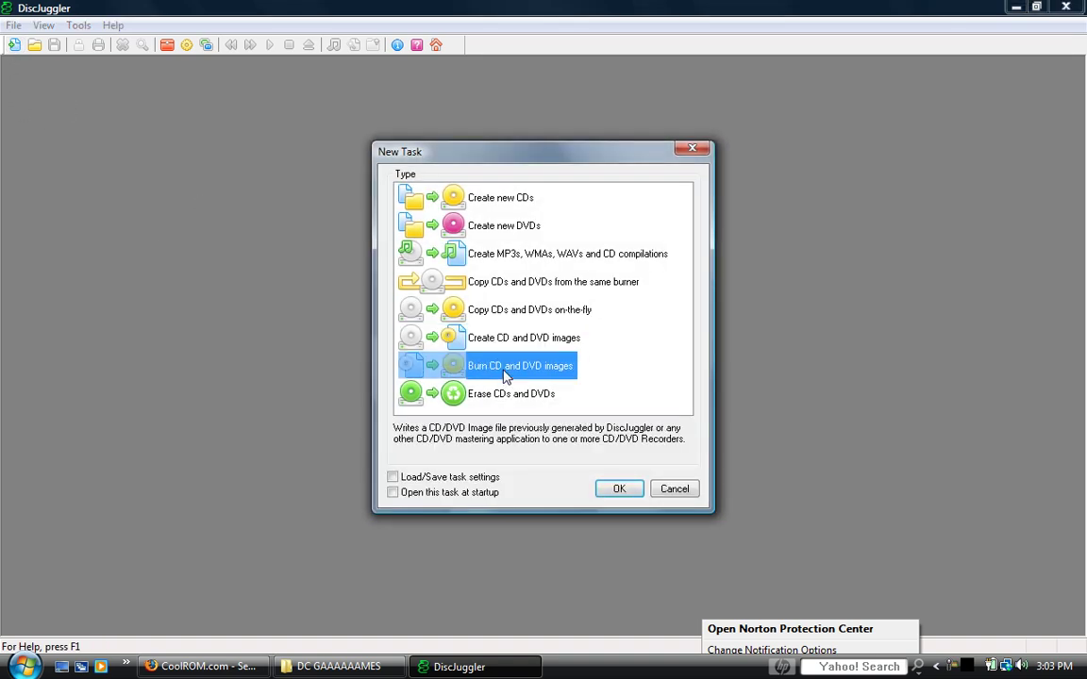
{"action": "double_click", "coordinate": [507, 376]}
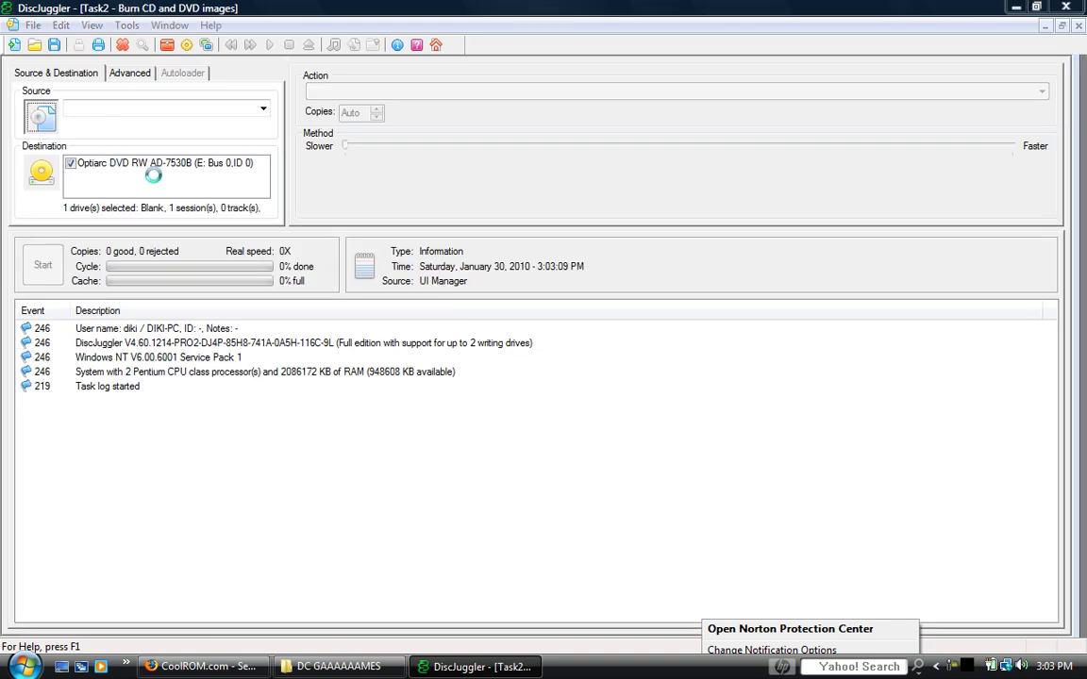
{"action": "left_click", "coordinate": [39, 115]}
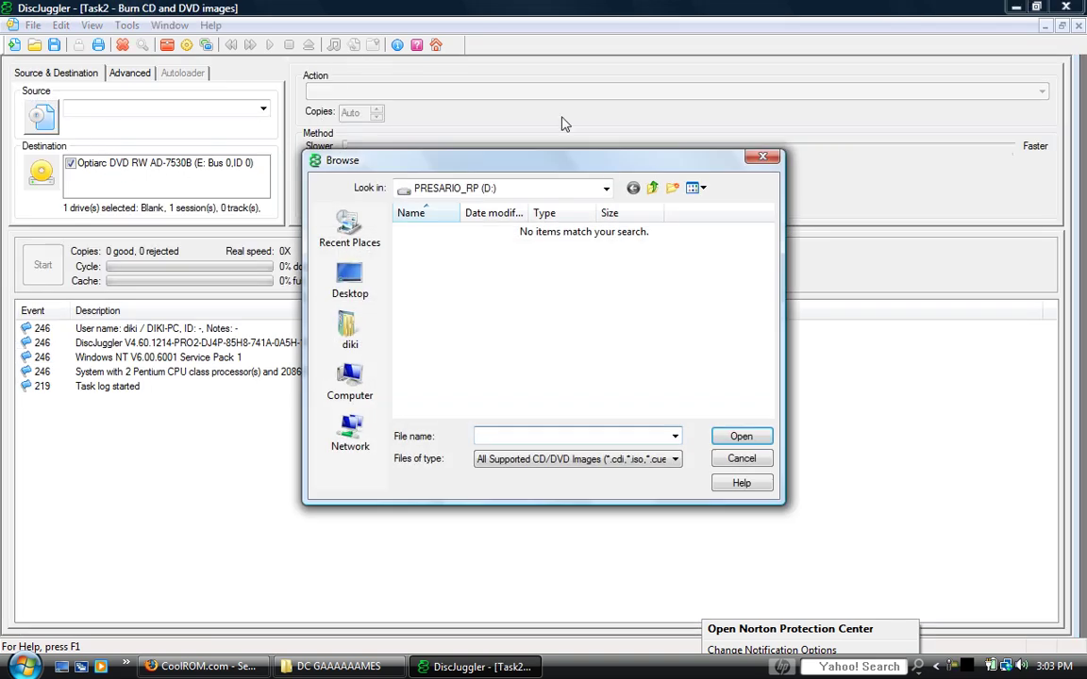
Load Resident Evil Code - Veronica Disc 1 from Desktop\DC GAAAAAAMES as the burn source.
{"action": "left_click", "coordinate": [354, 293]}
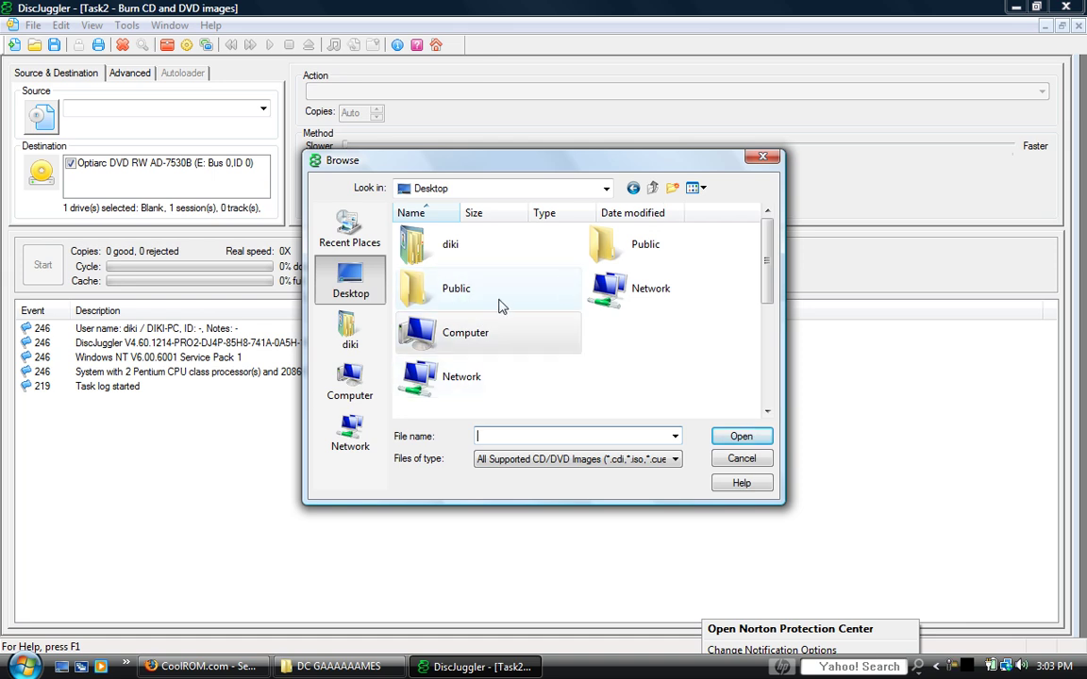
{"action": "left_click_drag", "start_coordinate": [768, 262], "coordinate": [765, 303]}
{"action": "double_click", "coordinate": [434, 363]}
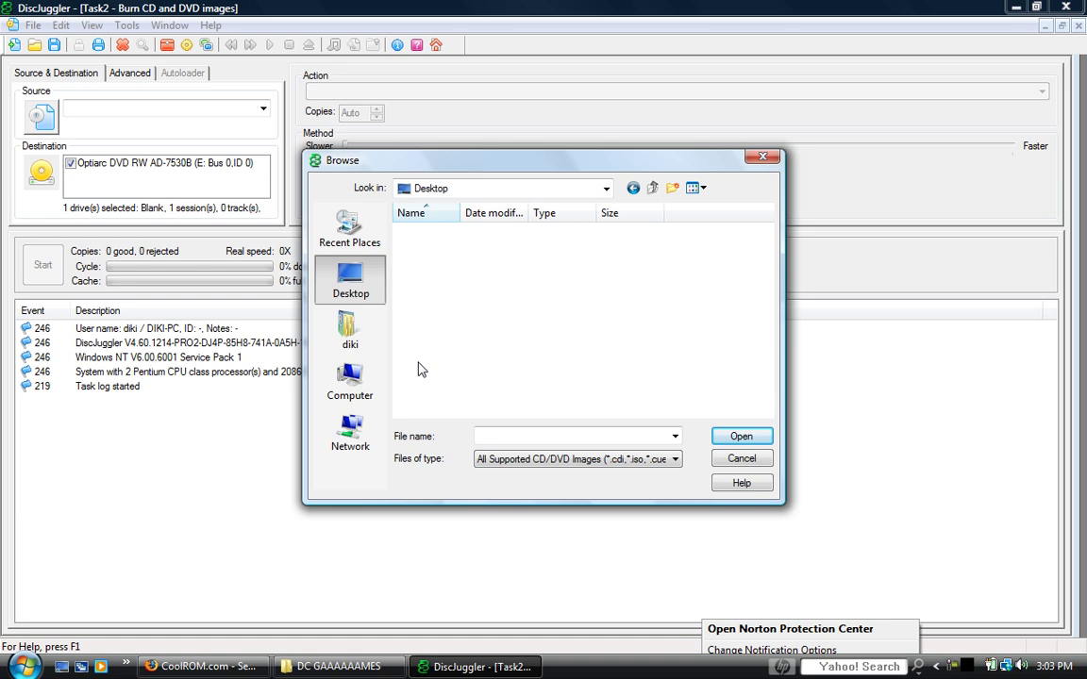
{"action": "left_click", "coordinate": [421, 267]}
{"action": "left_click", "coordinate": [425, 249]}
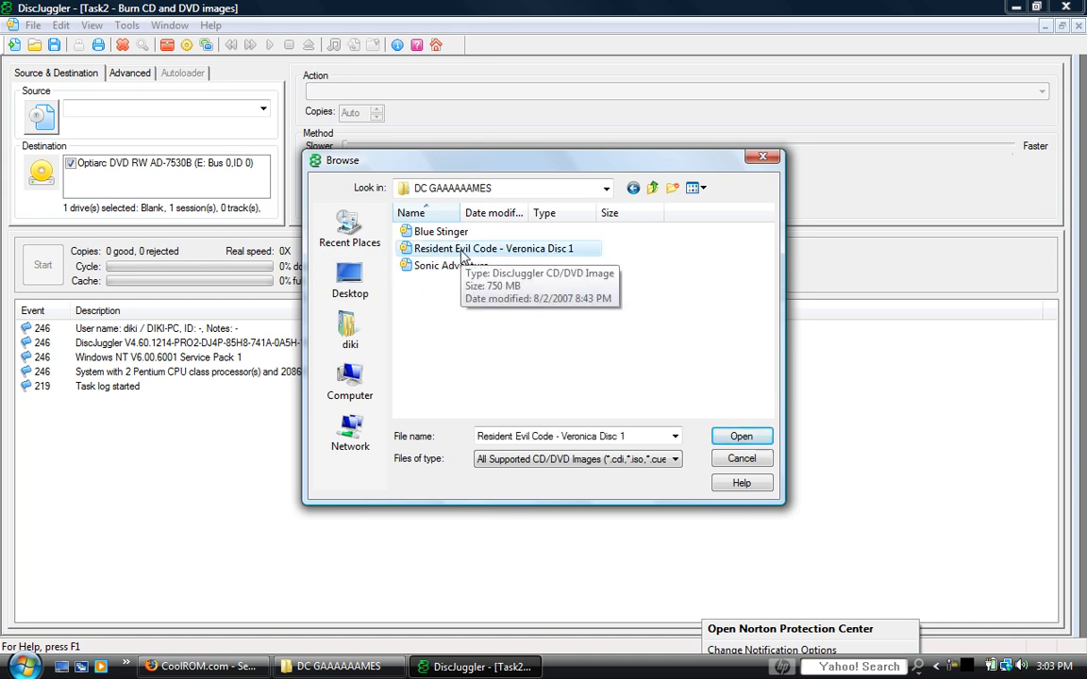
{"action": "double_click", "coordinate": [462, 250]}
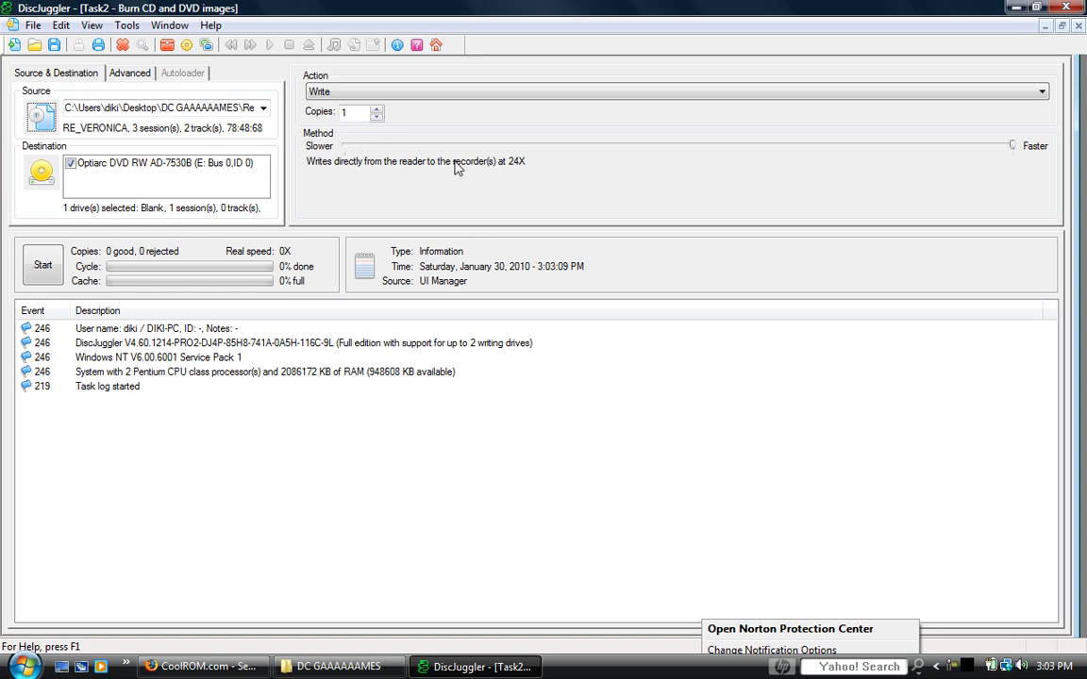
In Advanced settings choose Mode 2, CD-XA TOC, block size 2336, and enable Overburn CD/DVD.
{"action": "left_click", "coordinate": [140, 74]}
{"action": "left_click", "coordinate": [79, 73]}
{"action": "left_click", "coordinate": [123, 85]}
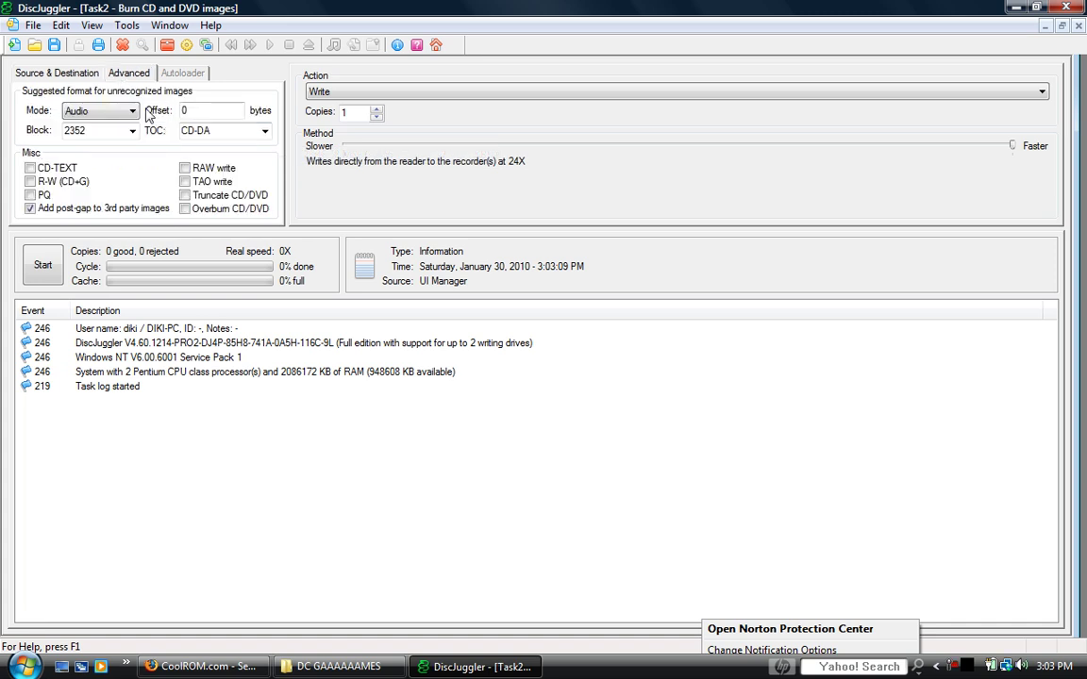
{"action": "left_click", "coordinate": [132, 111]}
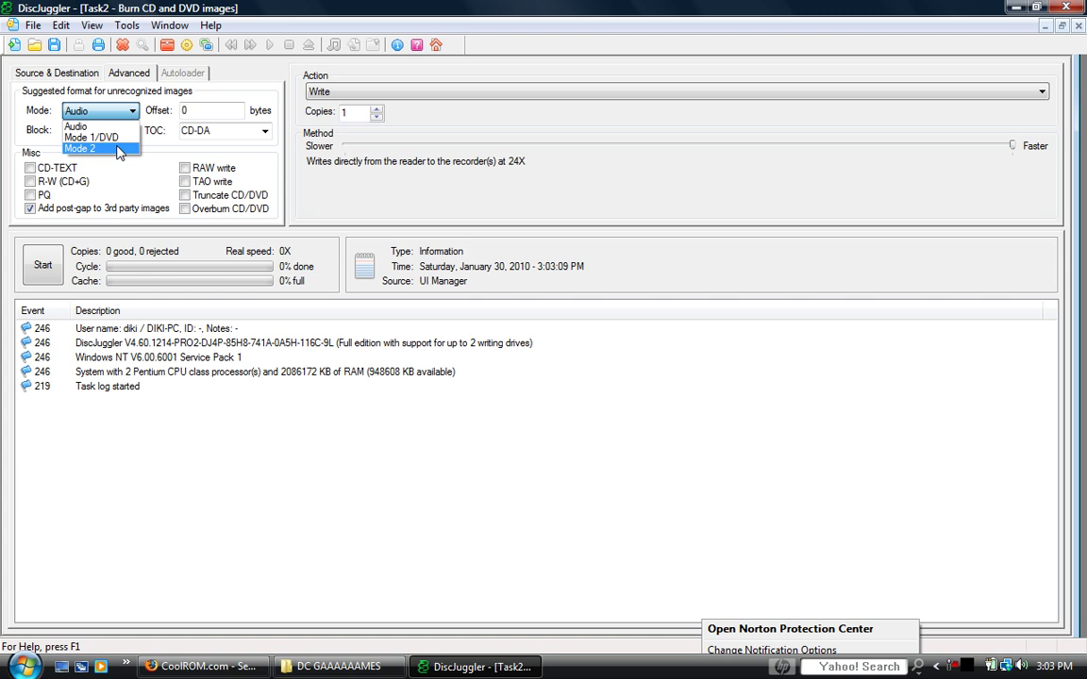
{"action": "left_click", "coordinate": [113, 142]}
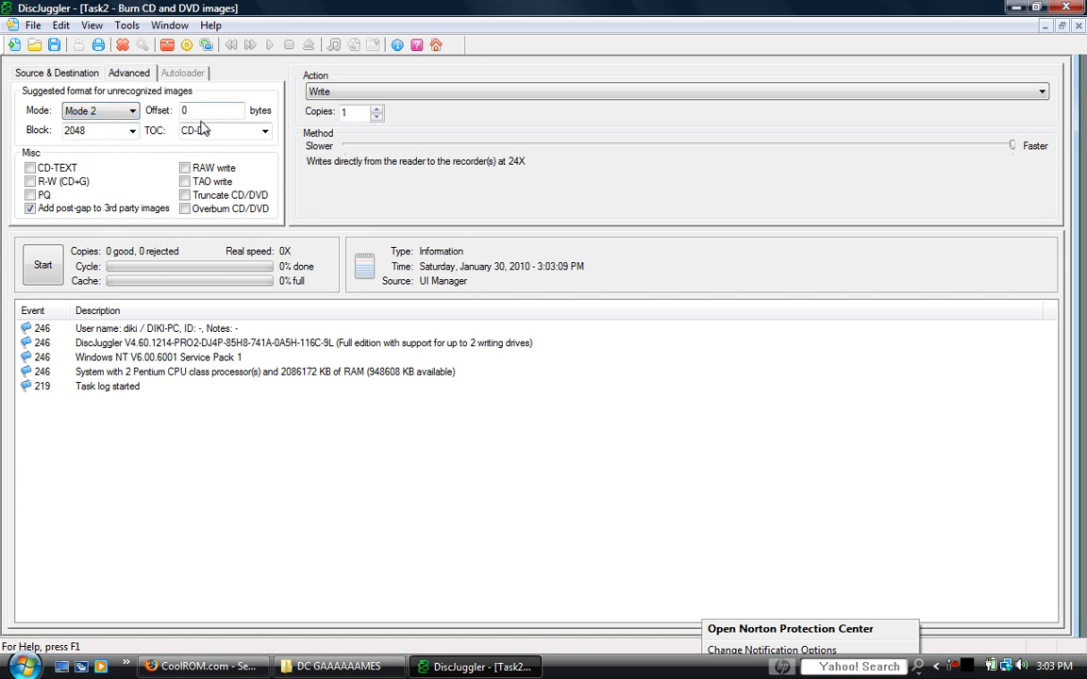
{"action": "left_click", "coordinate": [265, 132]}
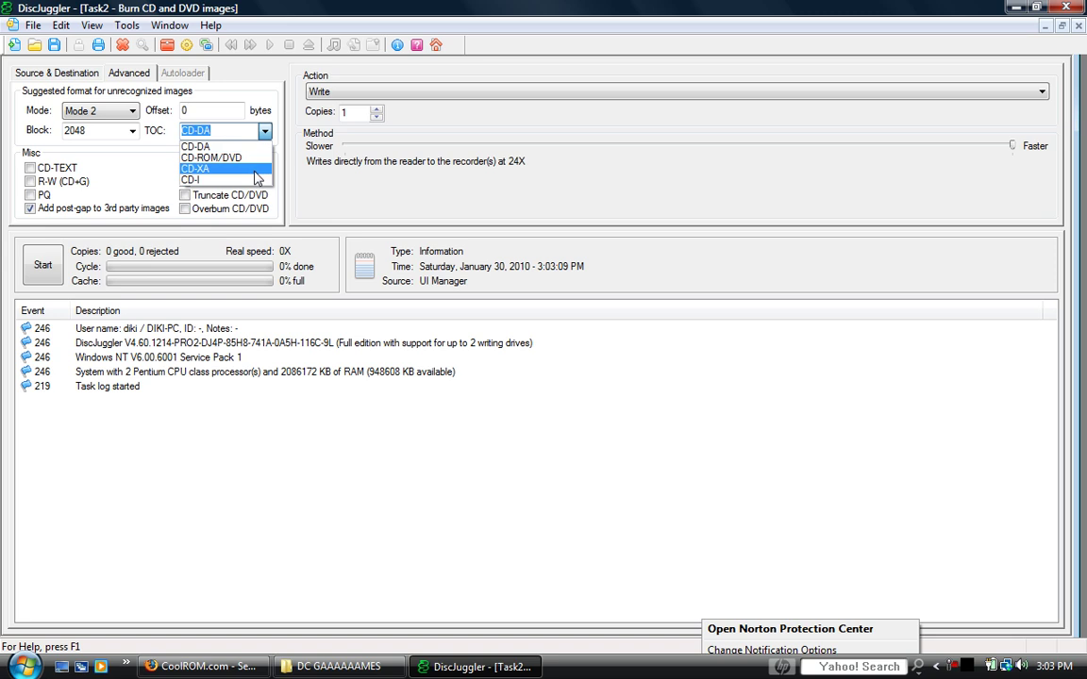
{"action": "left_click", "coordinate": [257, 169]}
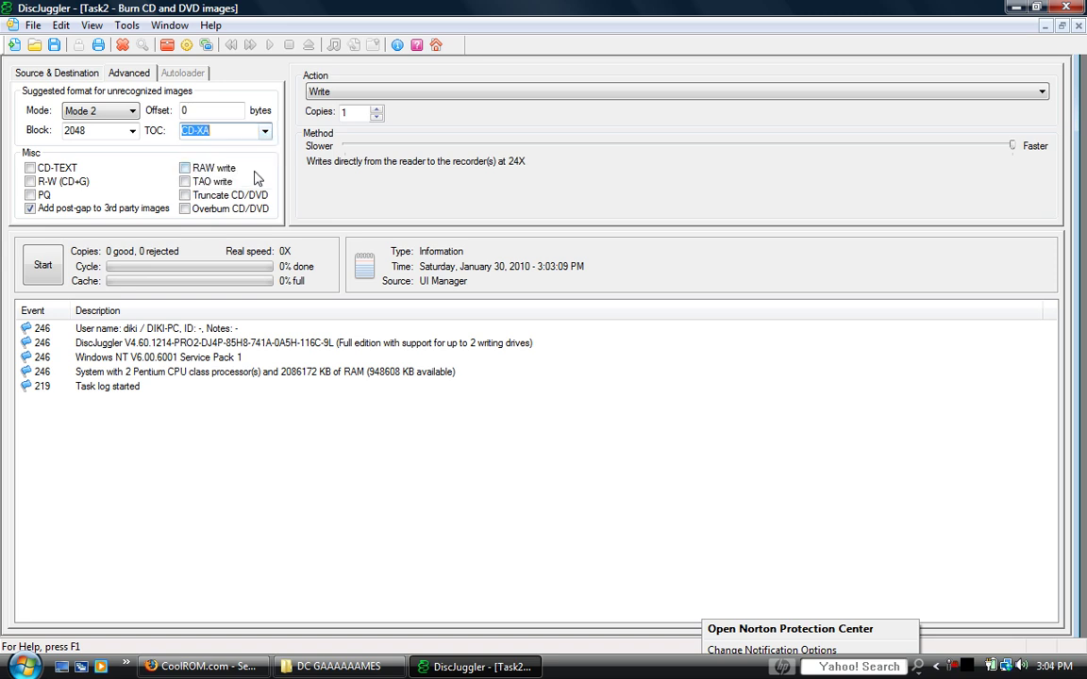
{"action": "left_click", "coordinate": [132, 133]}
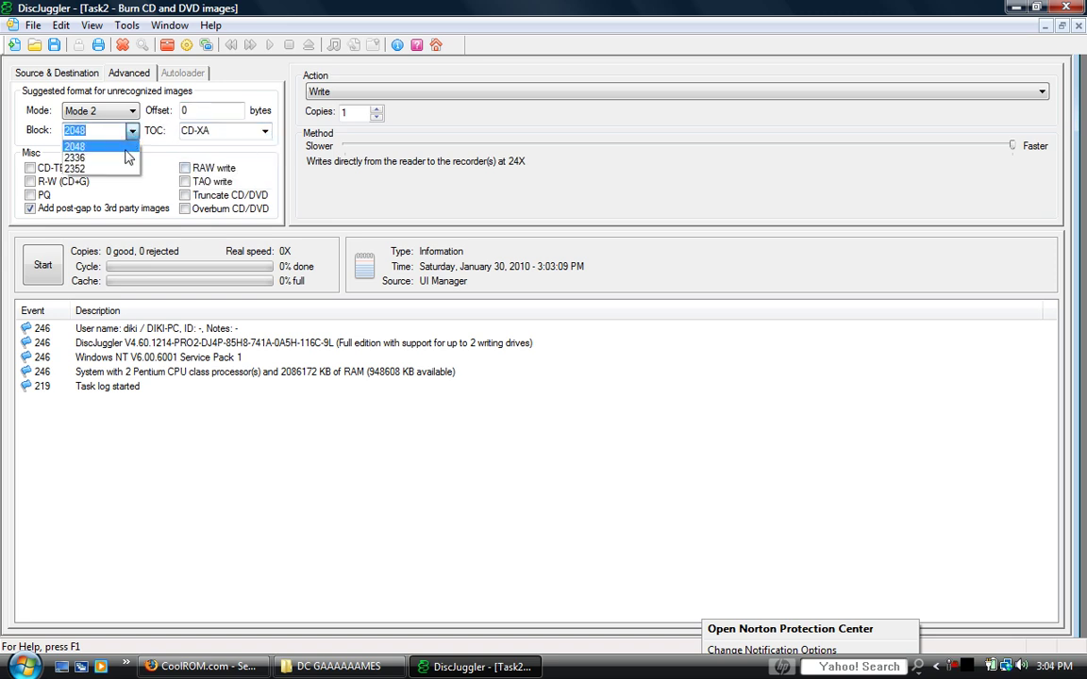
{"action": "left_click", "coordinate": [80, 157]}
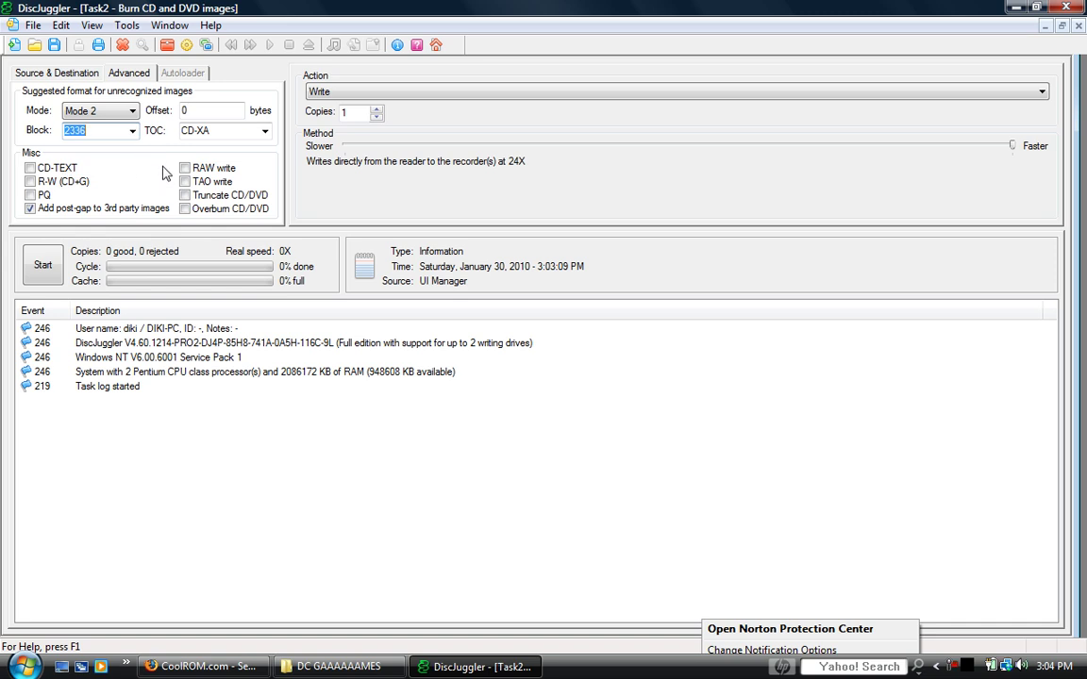
{"action": "left_click", "coordinate": [186, 208]}
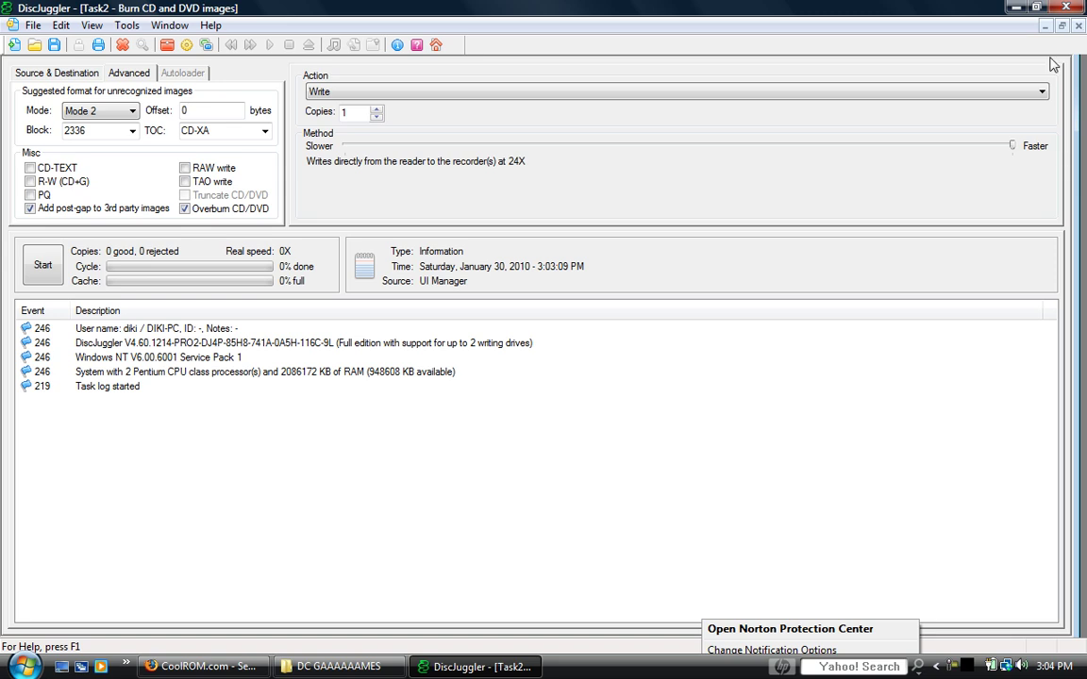
Set the write speed to 16X and return to the Source & Destination settings.
{"action": "left_click_drag", "start_coordinate": [1015, 147], "coordinate": [566, 144]}
{"action": "left_click_drag", "start_coordinate": [463, 201], "coordinate": [390, 179]}
{"action": "left_click", "coordinate": [415, 145]}
{"action": "left_click", "coordinate": [62, 73]}
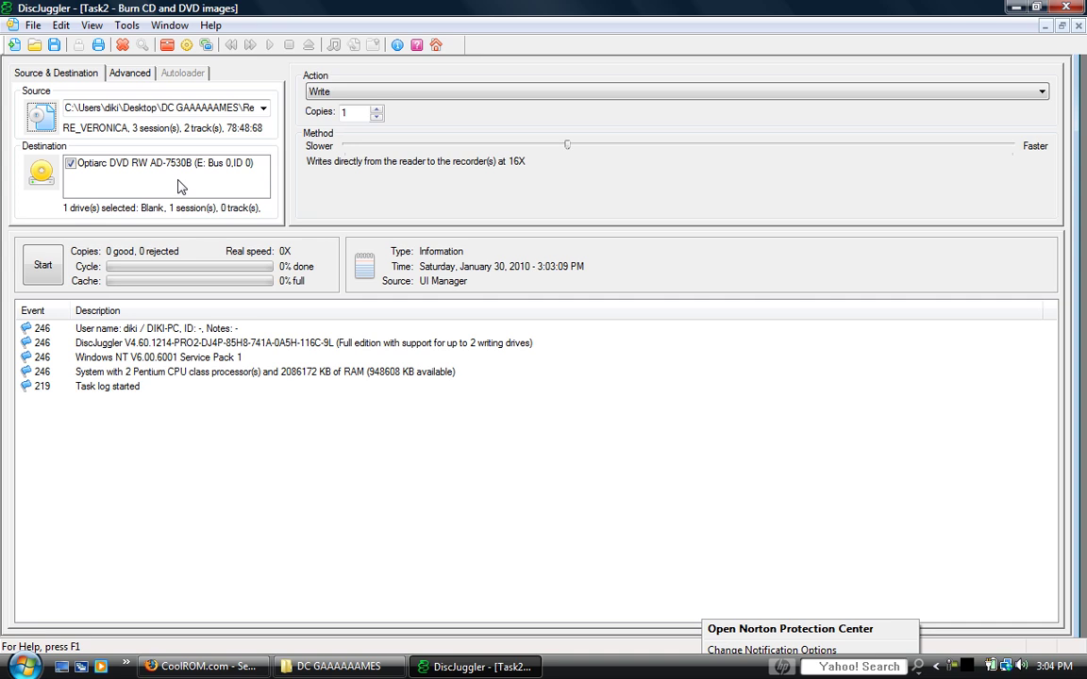
Start burning the image and decline the offer to fix the disc structure.
{"action": "left_click", "coordinate": [44, 255]}
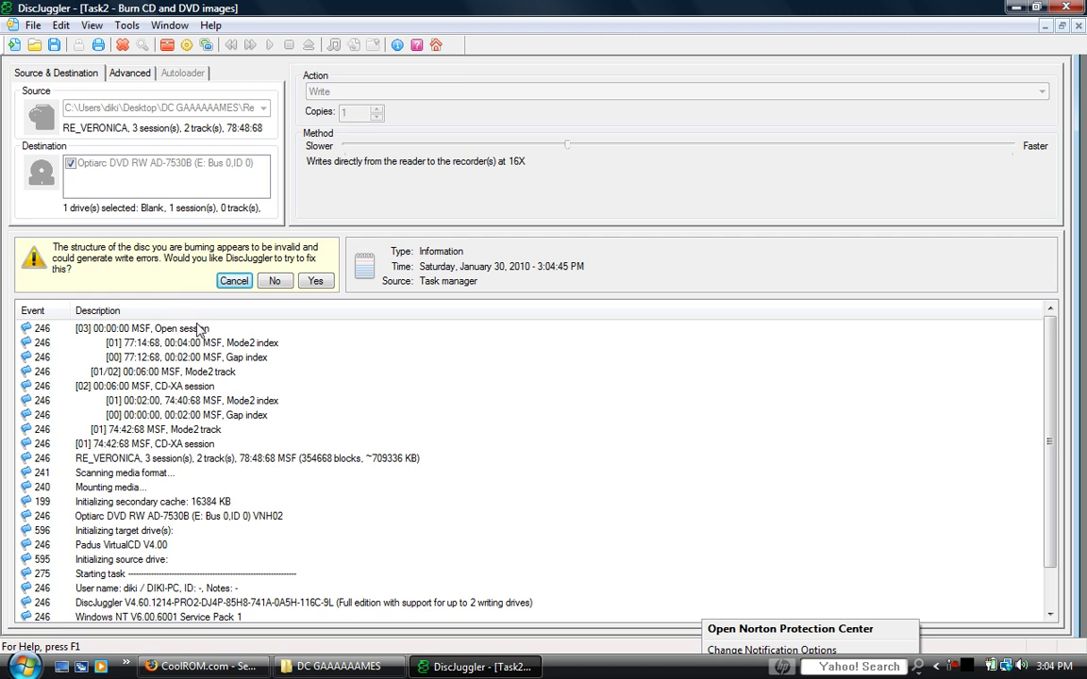
{"action": "left_click", "coordinate": [276, 281]}
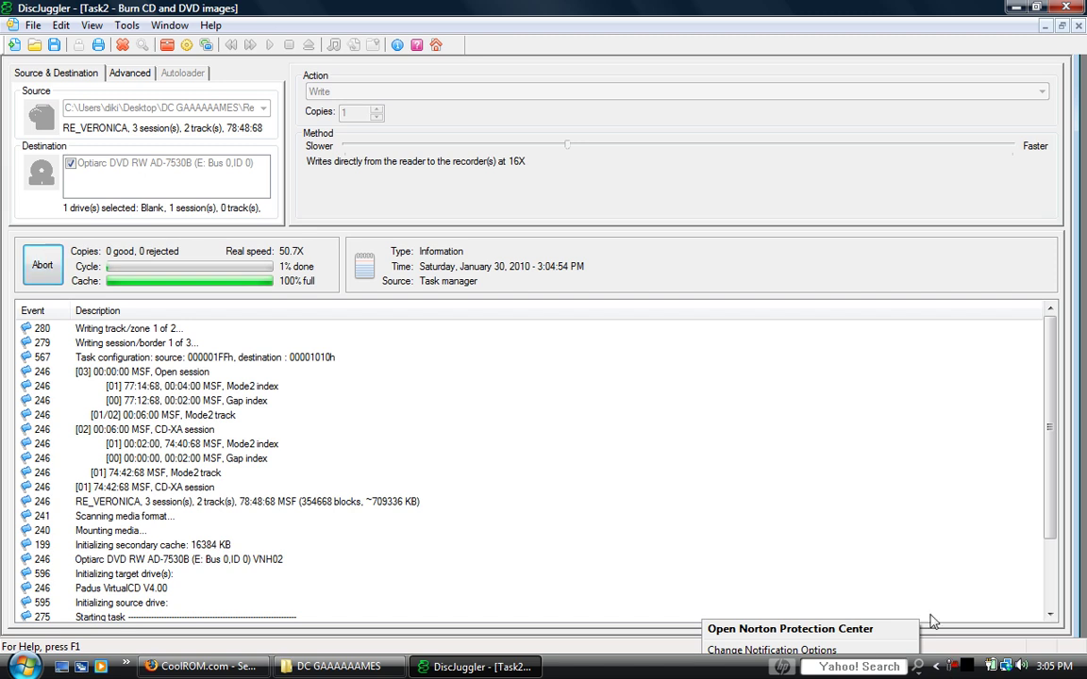
Open the screen recorder's controls while the Resident Evil burn finishes in 6m20s.
{"action": "left_click", "coordinate": [962, 668]}
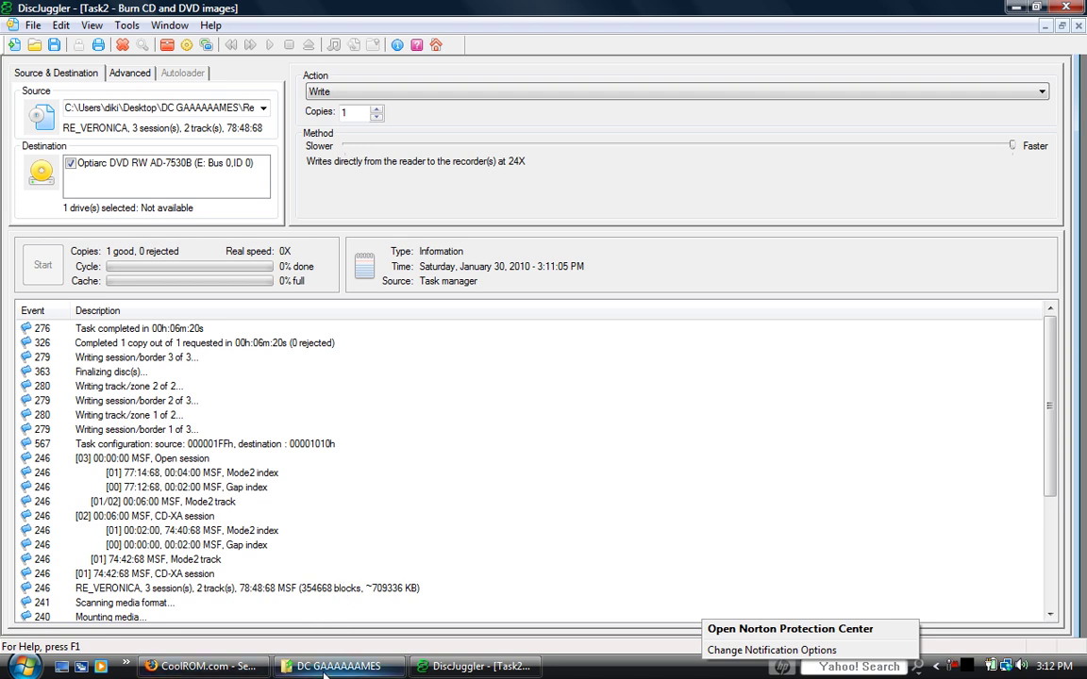
Bring the CoolROM.com Firefox window forward from the taskbar, then open the screen recorder's controls.
{"action": "mouse_move", "coordinate": [325, 668]}
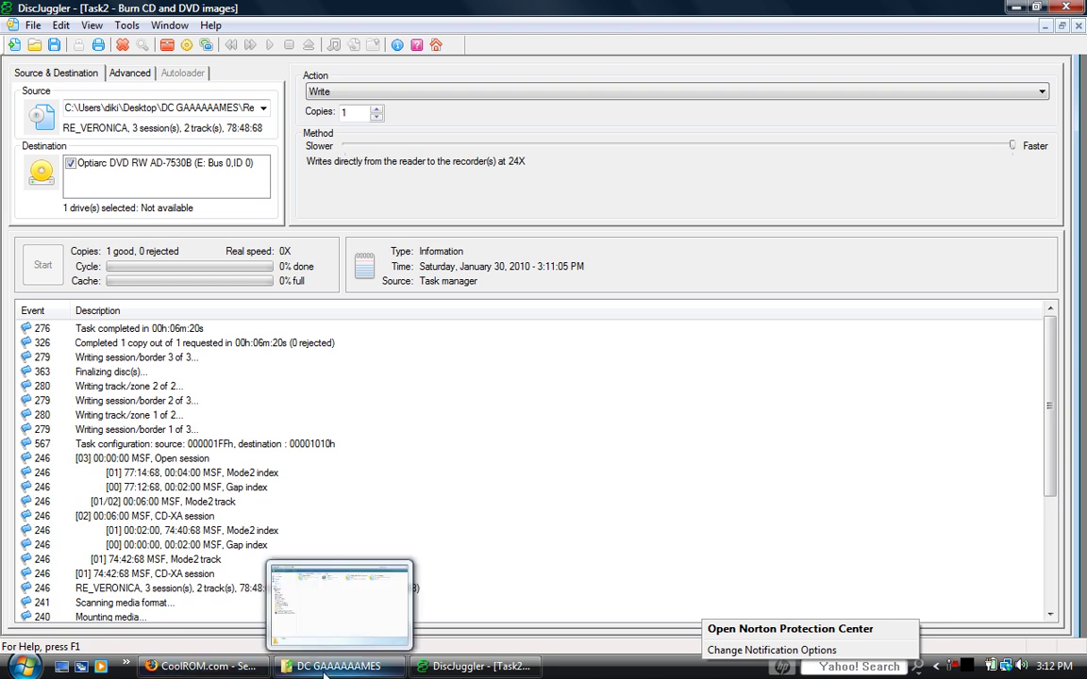
{"action": "mouse_move", "coordinate": [248, 676]}
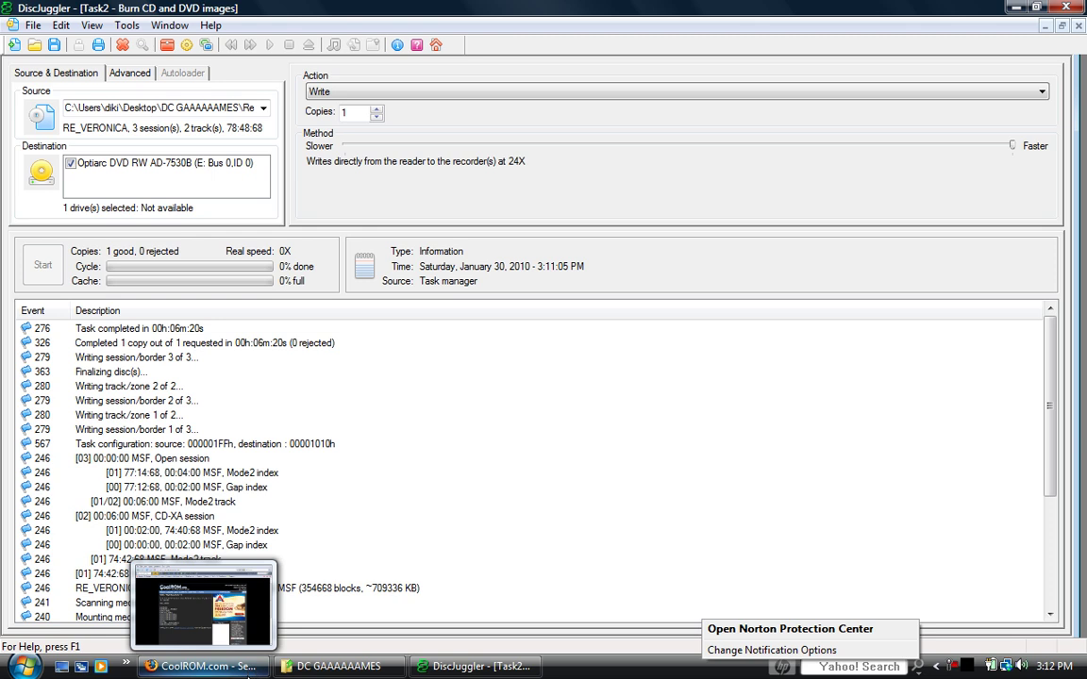
{"action": "left_click", "coordinate": [248, 671]}
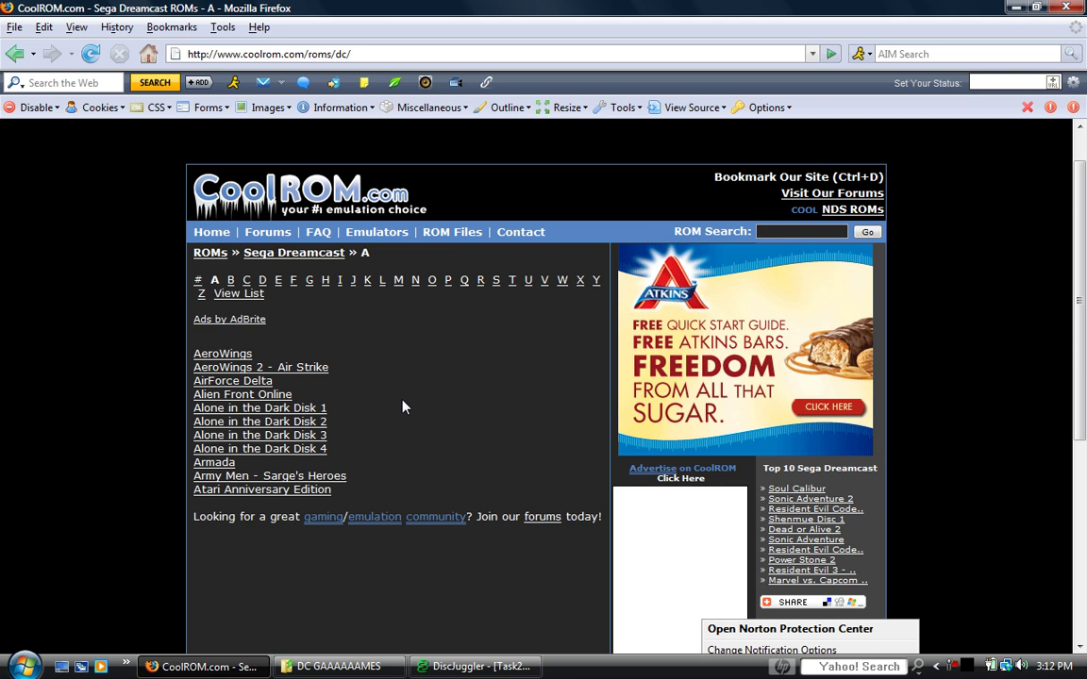
{"action": "left_click", "coordinate": [954, 666]}
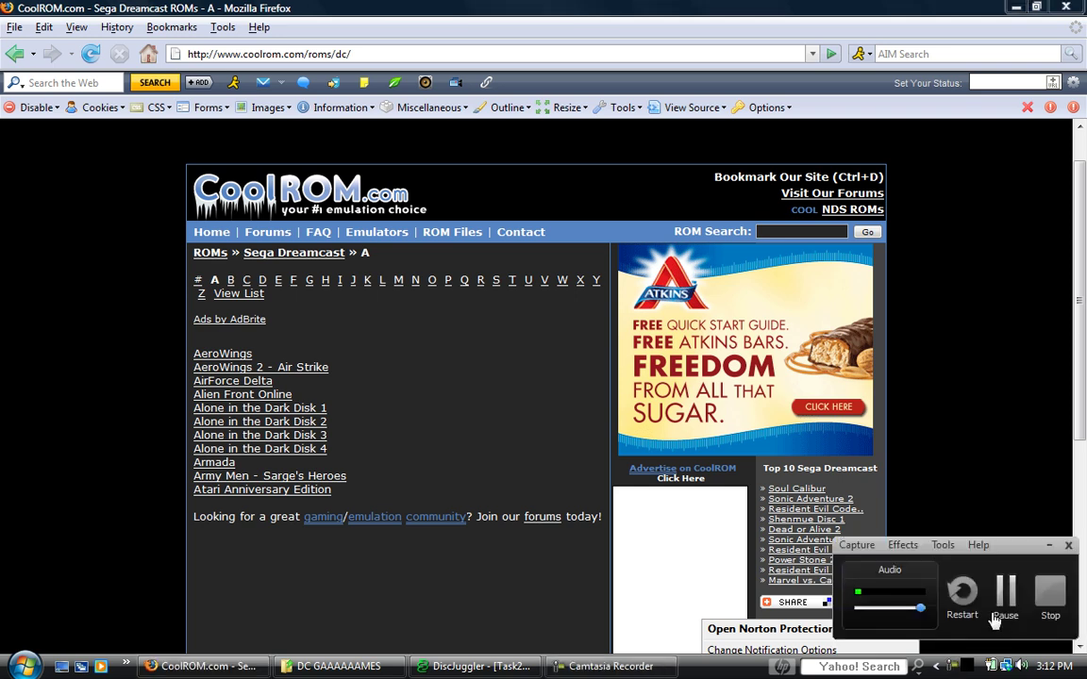